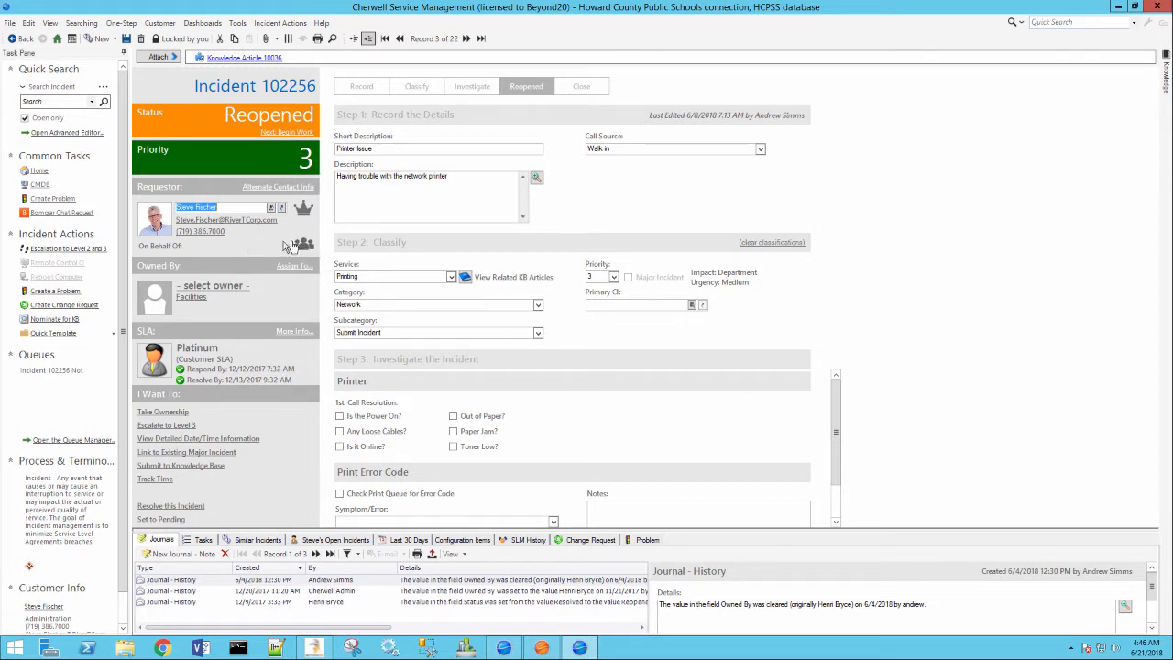
Step: Begin adding an On Behalf Of person and pick a customer found by partial first name
click(303, 246)
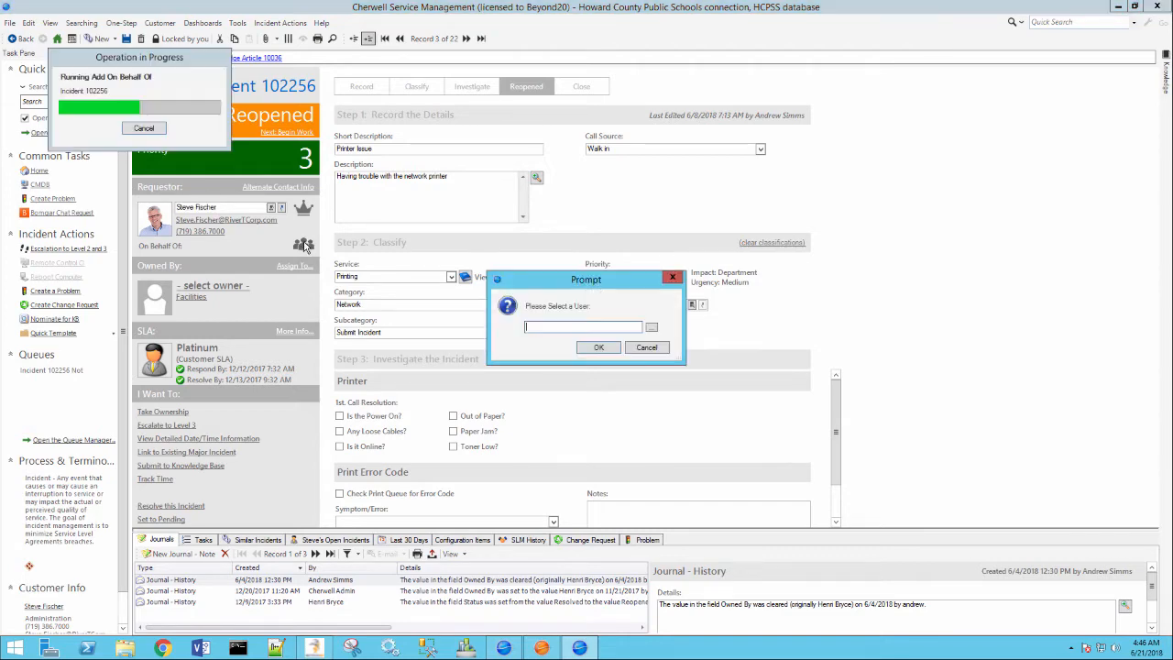
click(652, 327)
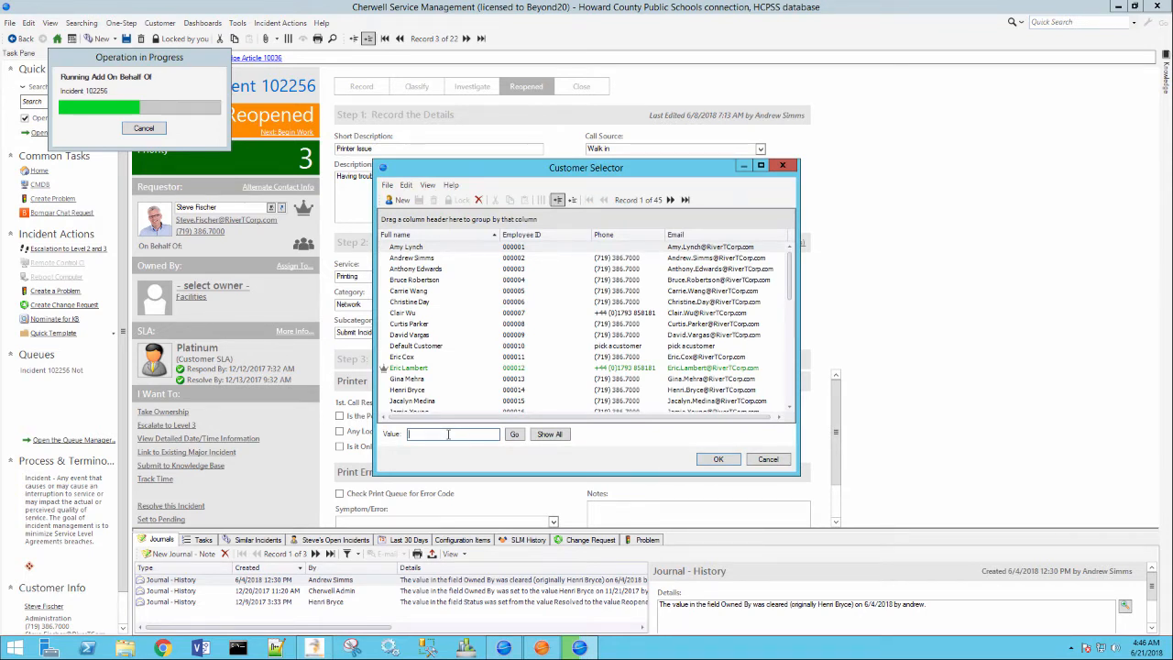
click(449, 434)
text(Henri)
click(515, 435)
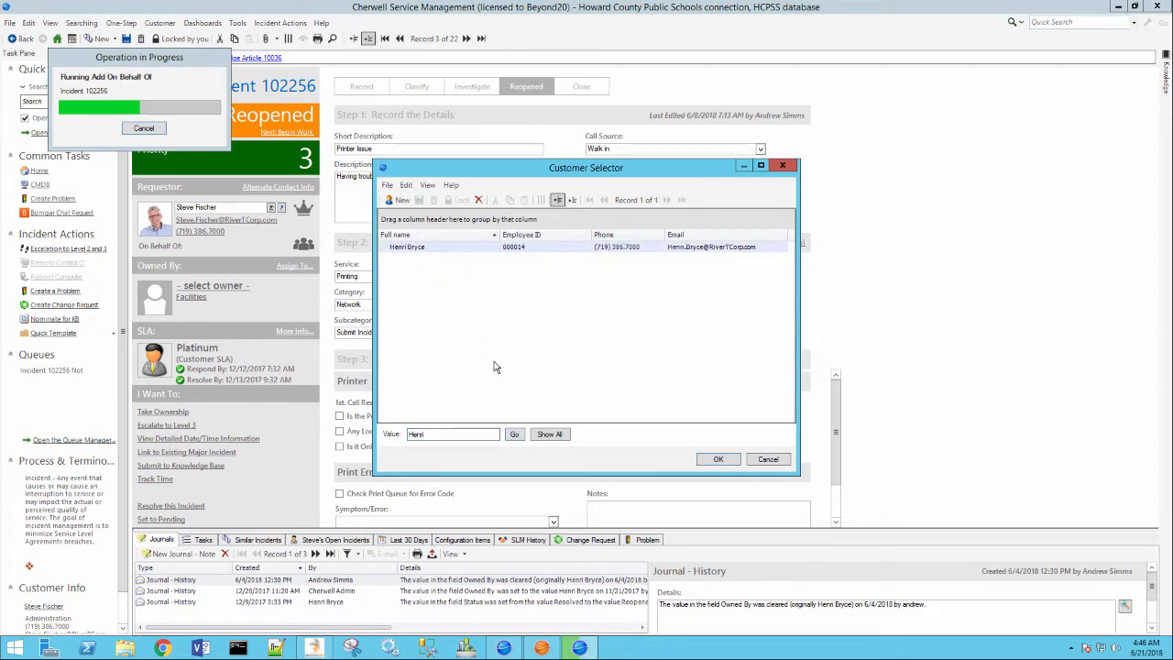
drag(495, 434, 409, 436)
key(Return)
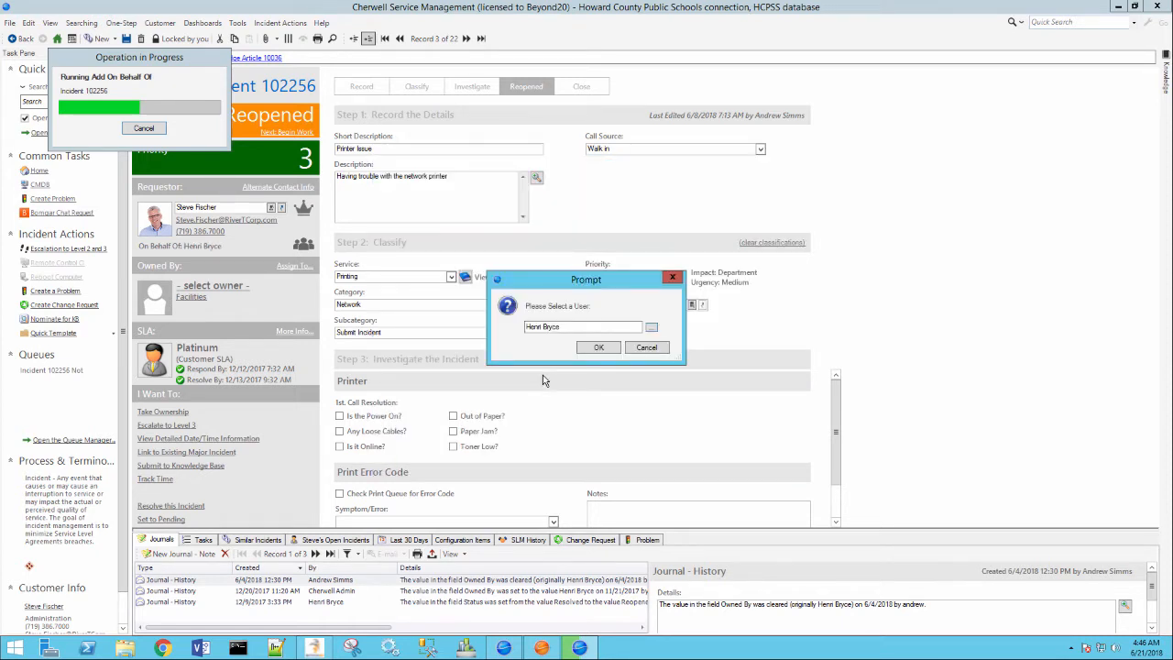
Step: Re-search customers by first name and surname, select the employee, then cancel the user prompt
click(652, 327)
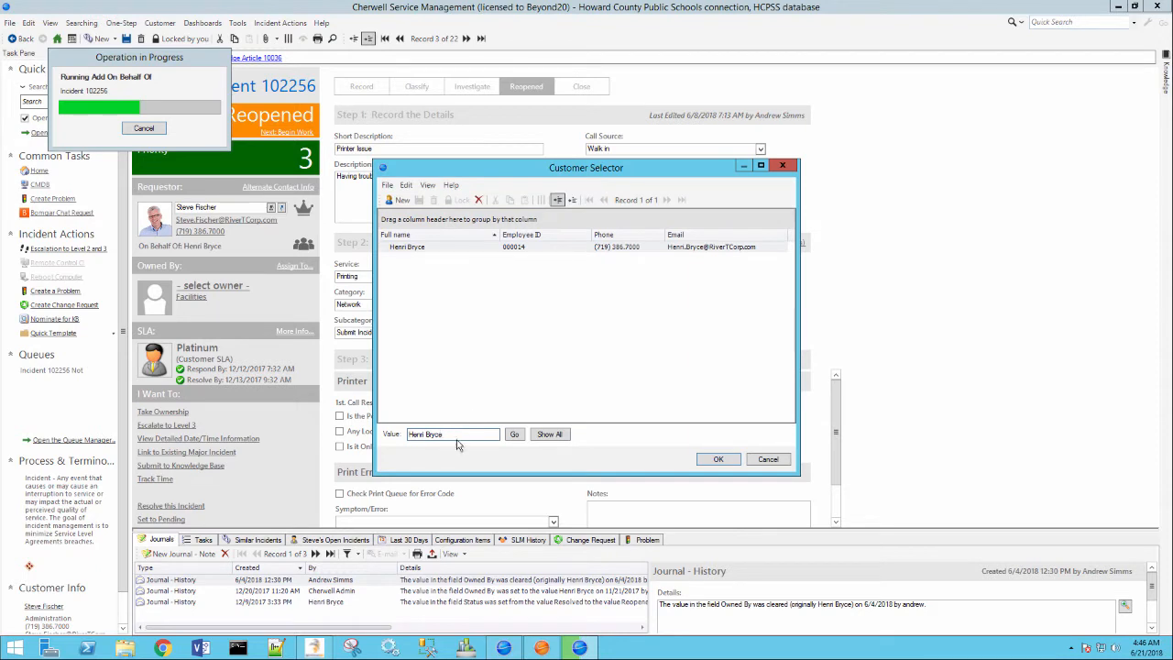
double_click(427, 434)
key(BackSpace)
text(henr)
click(517, 436)
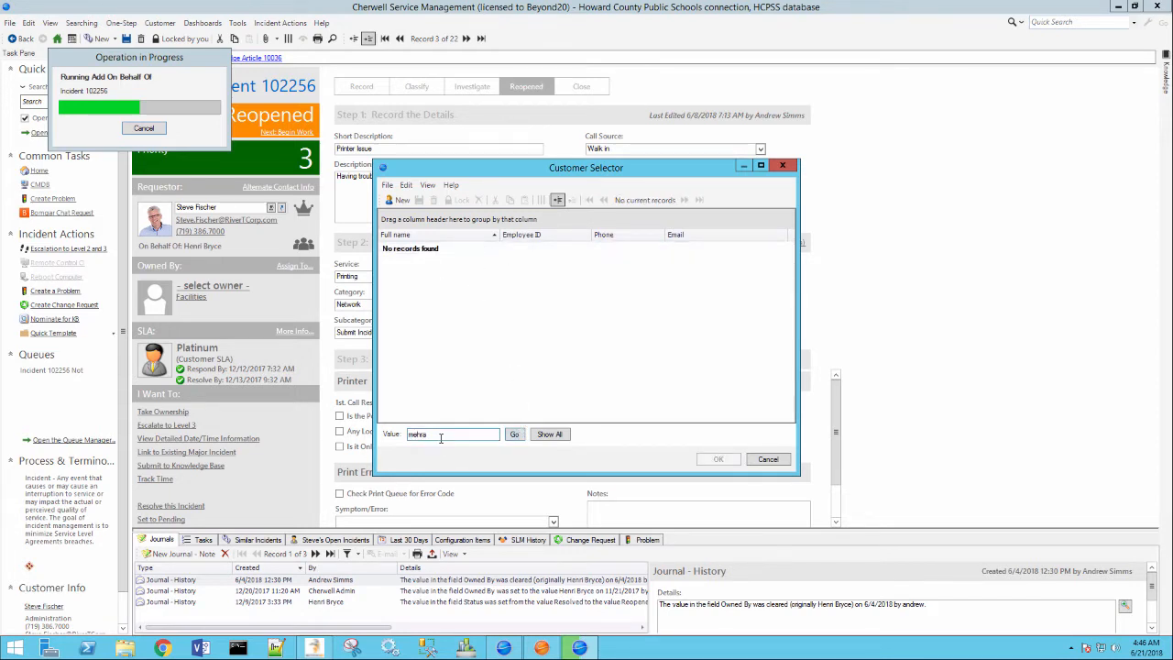
drag(444, 438, 373, 441)
click(513, 437)
drag(445, 437, 387, 441)
click(513, 436)
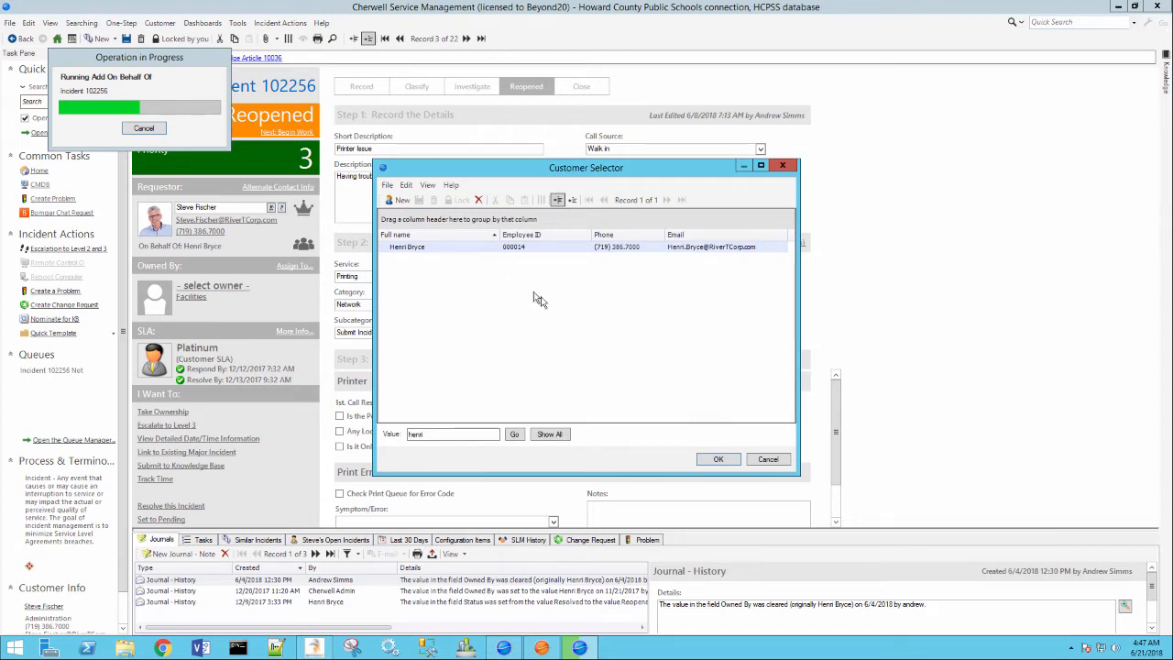
click(761, 460)
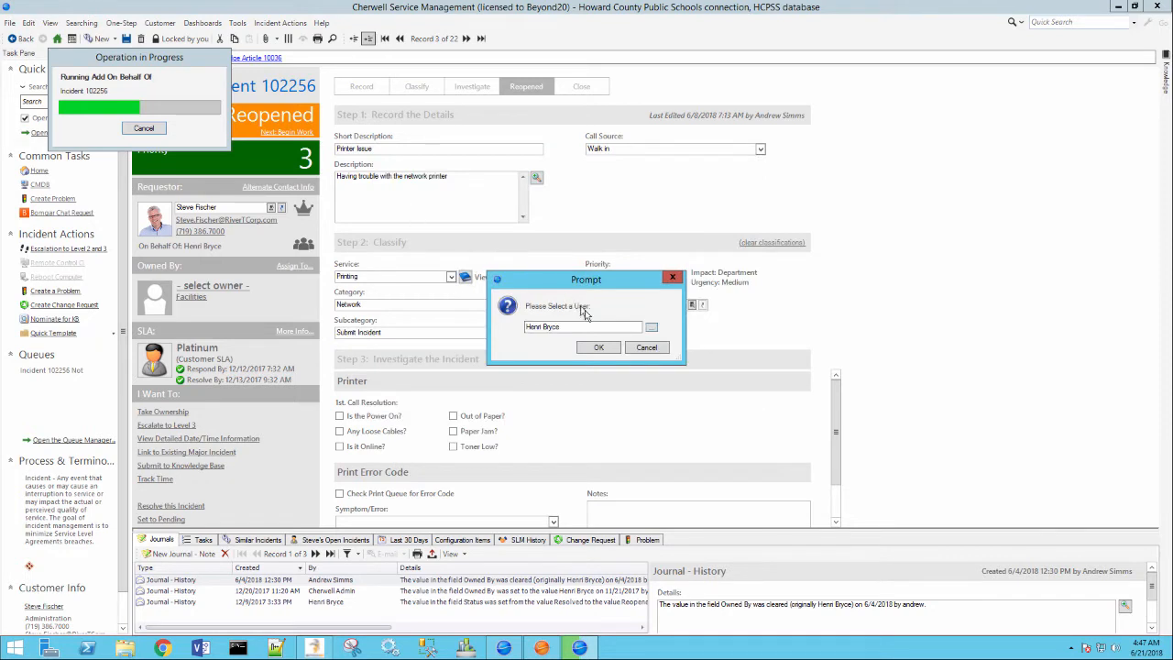
click(639, 349)
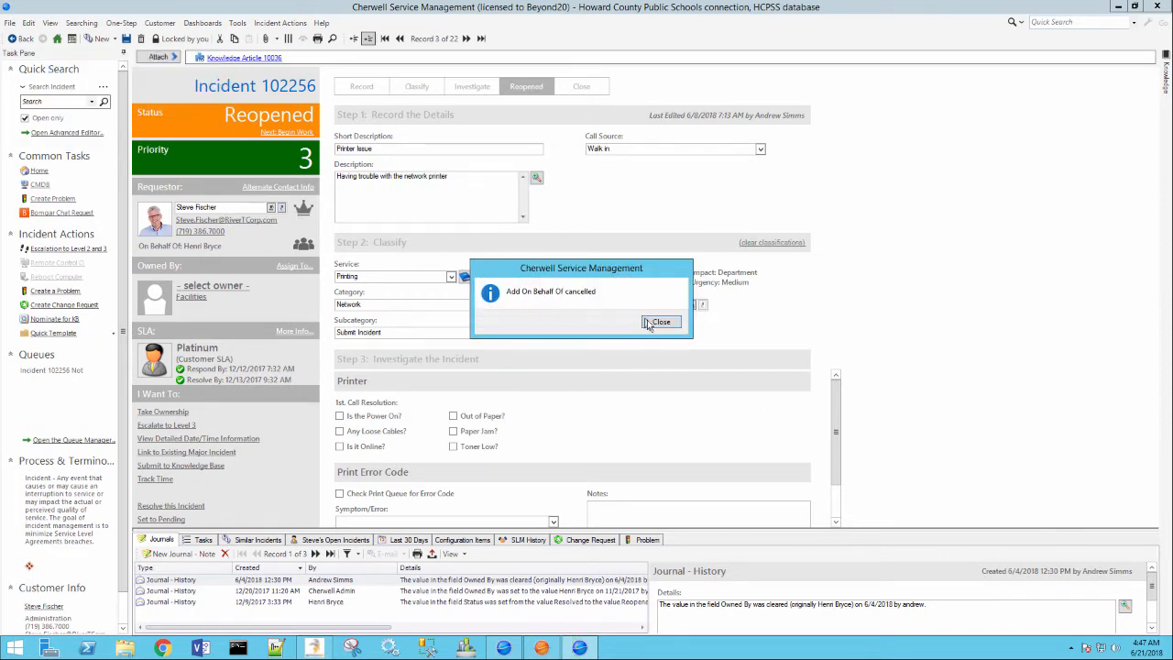
Step: Dismiss the cancellation notice, look up a partial surname as Requestor, and cancel Contact Manager
click(648, 322)
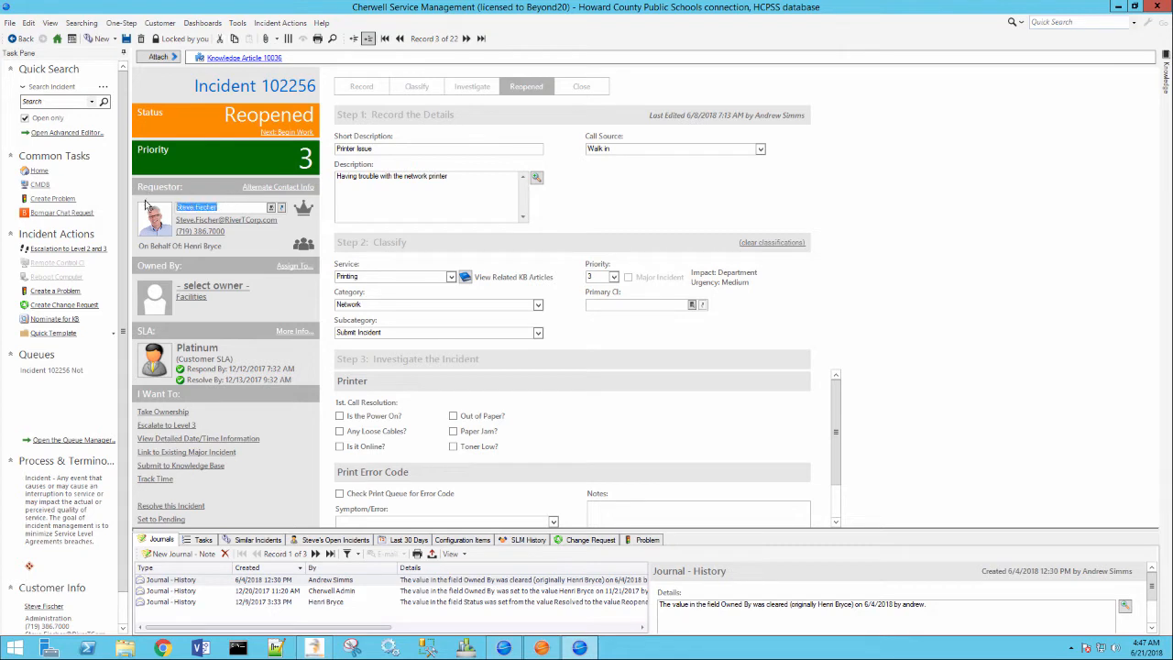
text(bryce)
click(270, 208)
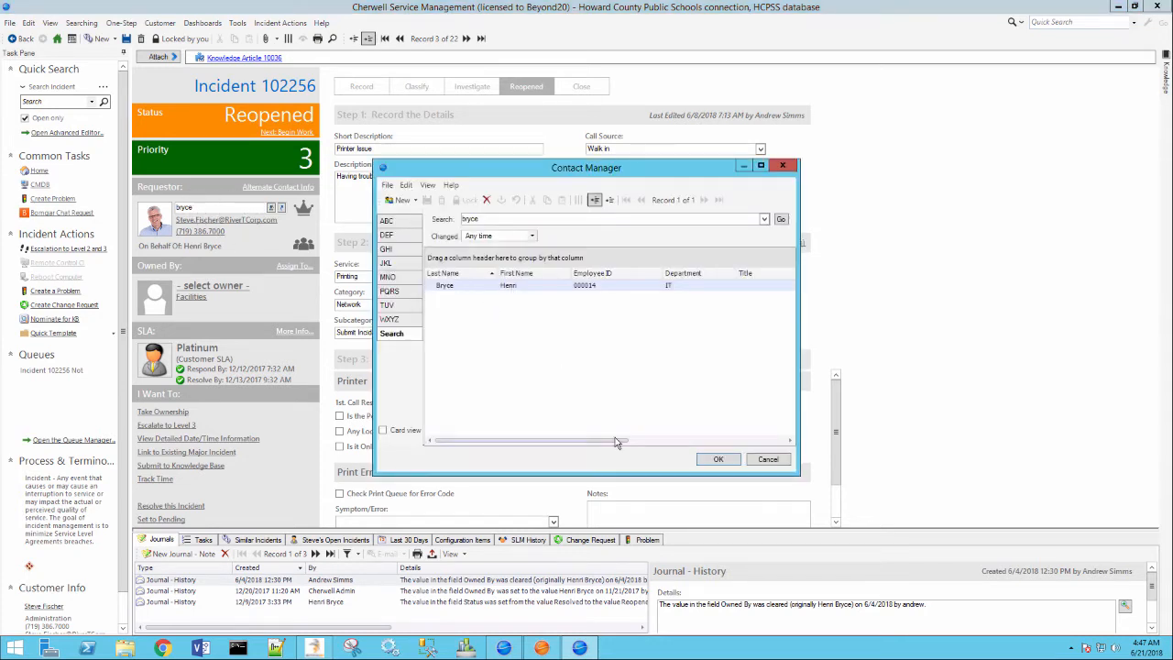
click(773, 460)
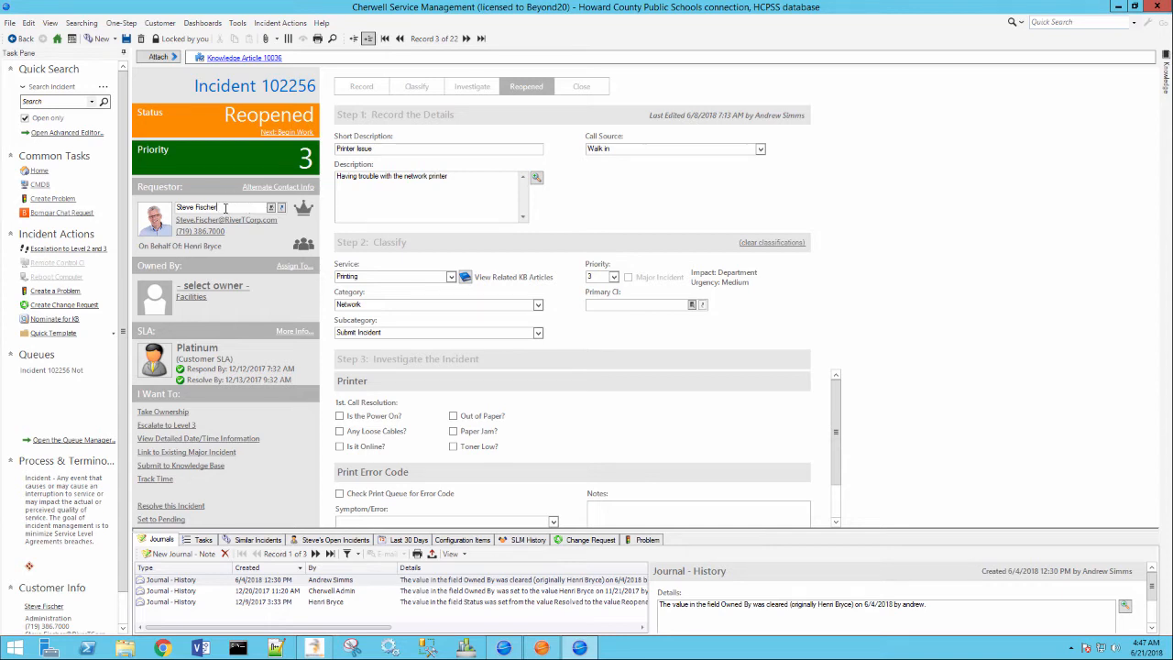
drag(224, 208, 176, 208)
Step: Restart the On Behalf Of add and search the Customer Selector by a surname
click(303, 245)
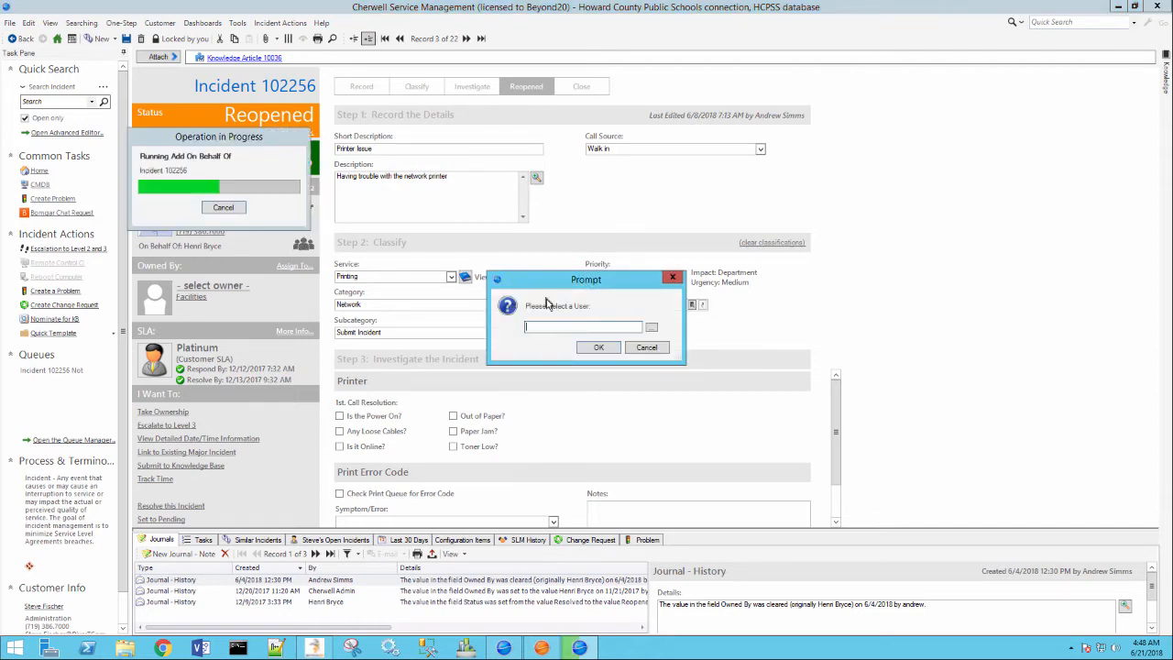
click(651, 329)
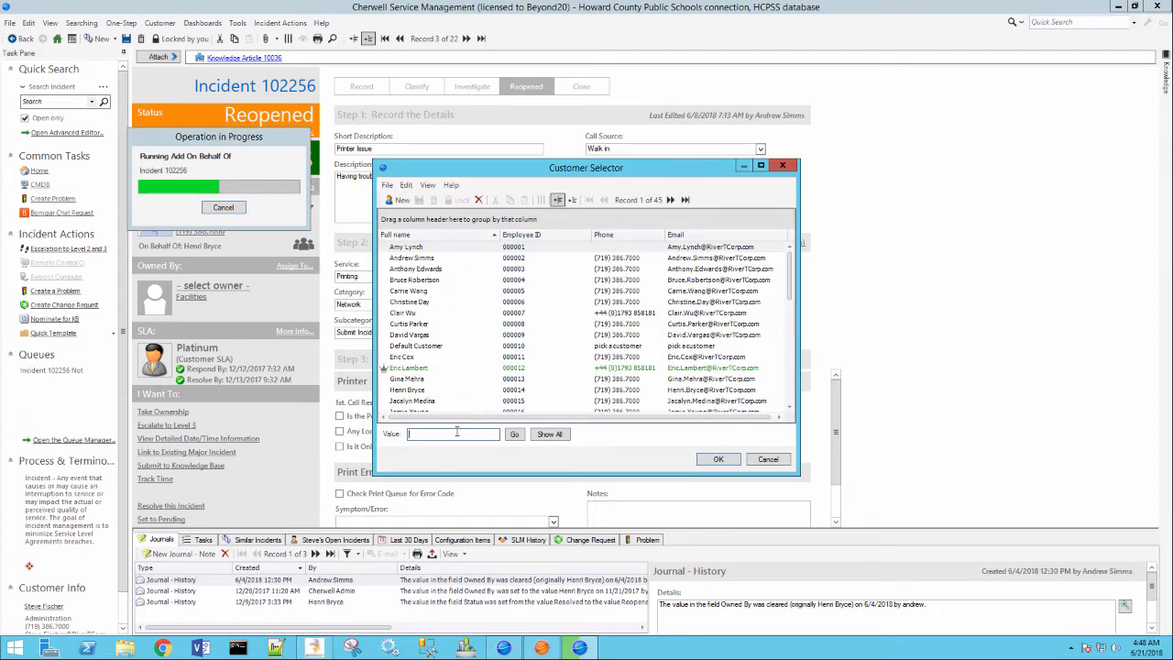
text(ambert)
key(Return)
text(L)
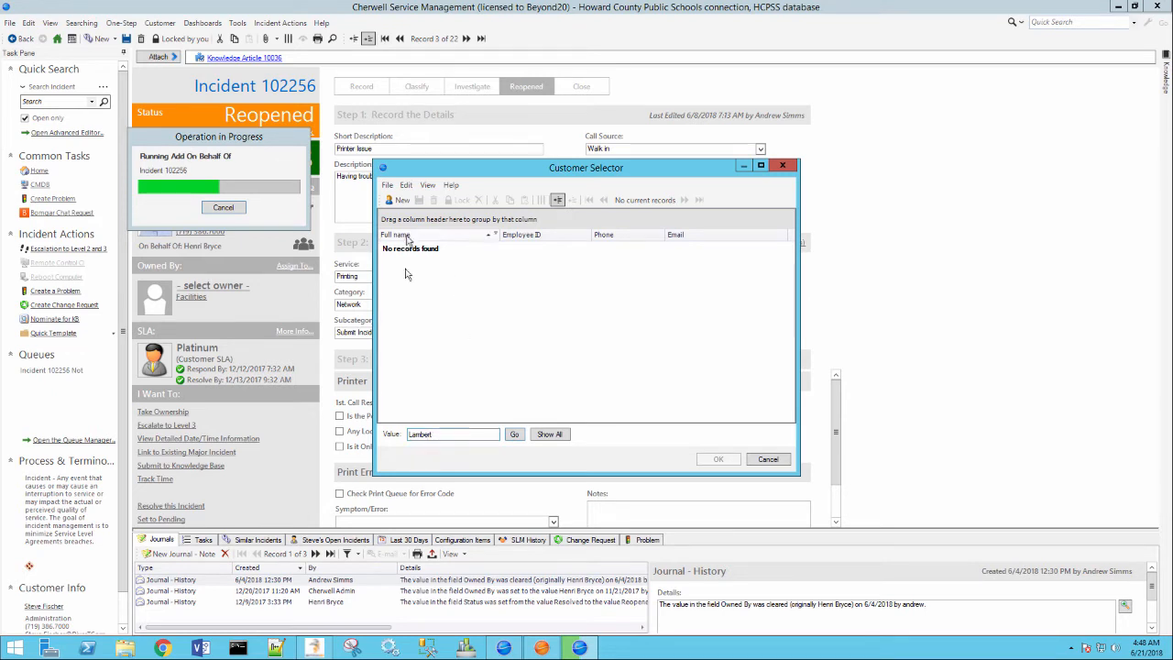
Step: Clear the search to list all customers, then filter by a partial first name
double_click(429, 434)
key(BackSpace)
click(513, 434)
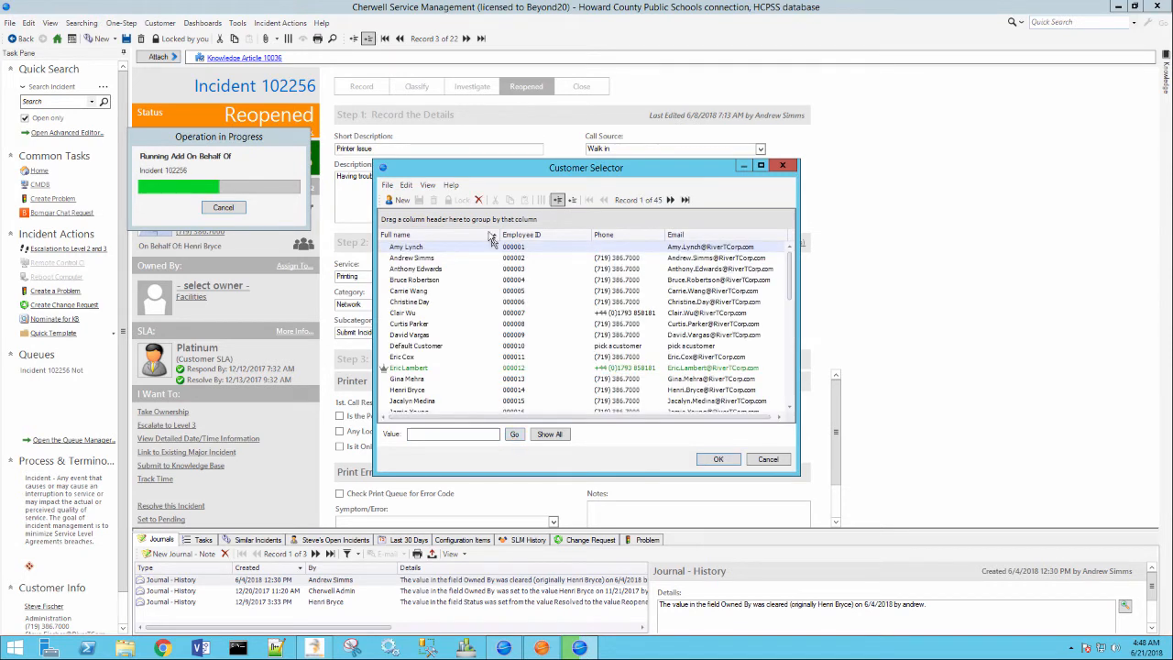
click(426, 435)
text(eric)
click(514, 434)
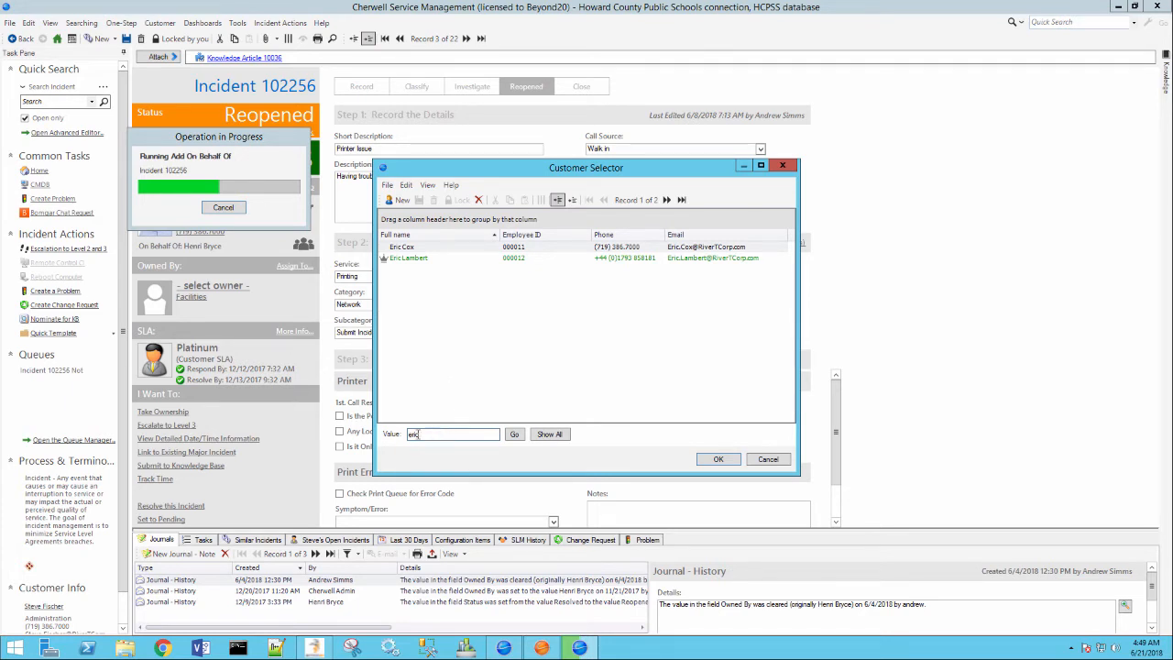
Step: Run three leading-wildcard (*) surname searches in the Customer Selector Value box
double_click(413, 434)
key(BackSpace)
text(*lambert)
click(516, 439)
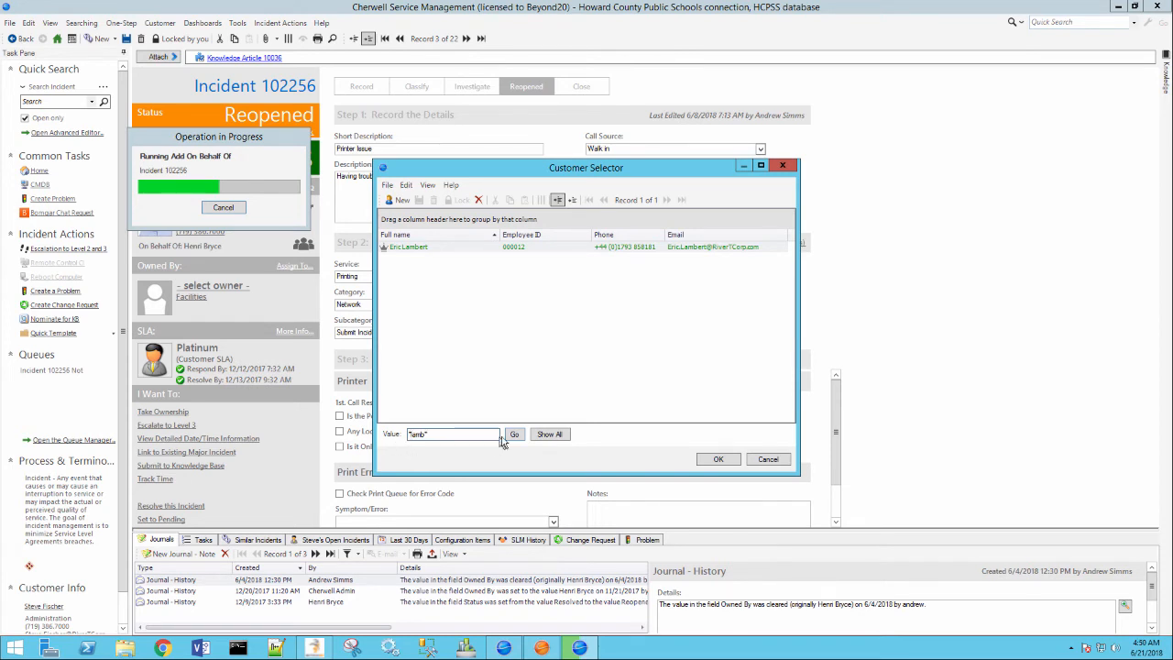
drag(440, 435, 348, 433)
text(*bryce)
click(514, 434)
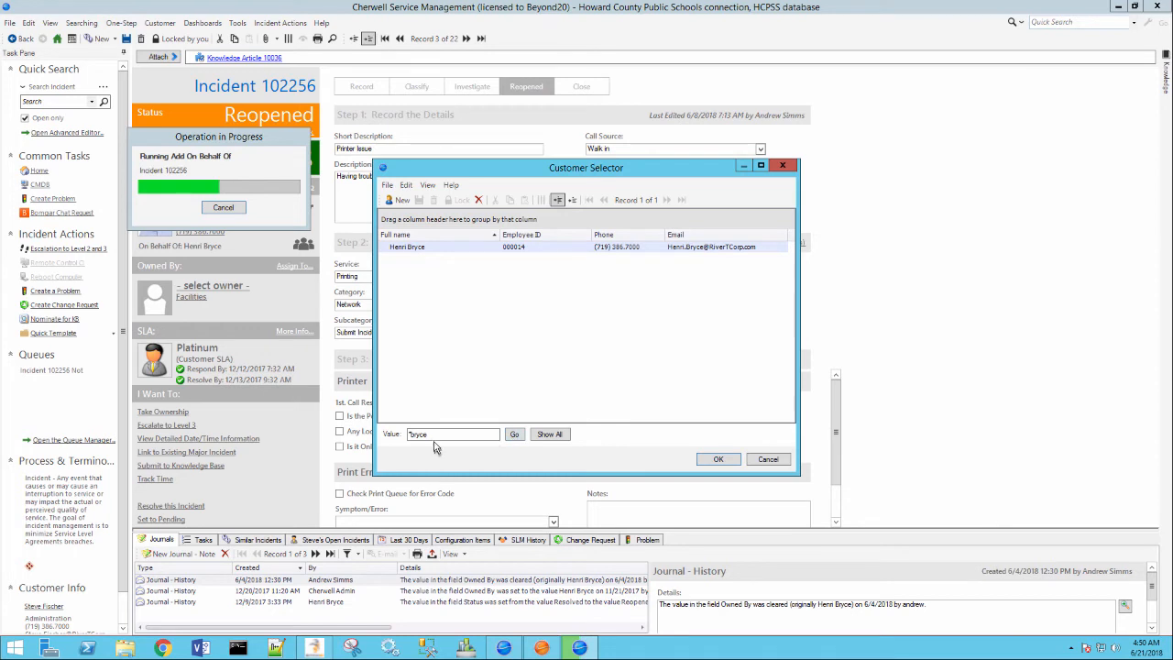
drag(433, 434, 396, 465)
text(*mehra)
click(519, 437)
Step: Accept the found customer as the On Behalf Of person, leaving the original requestor unchanged
click(733, 460)
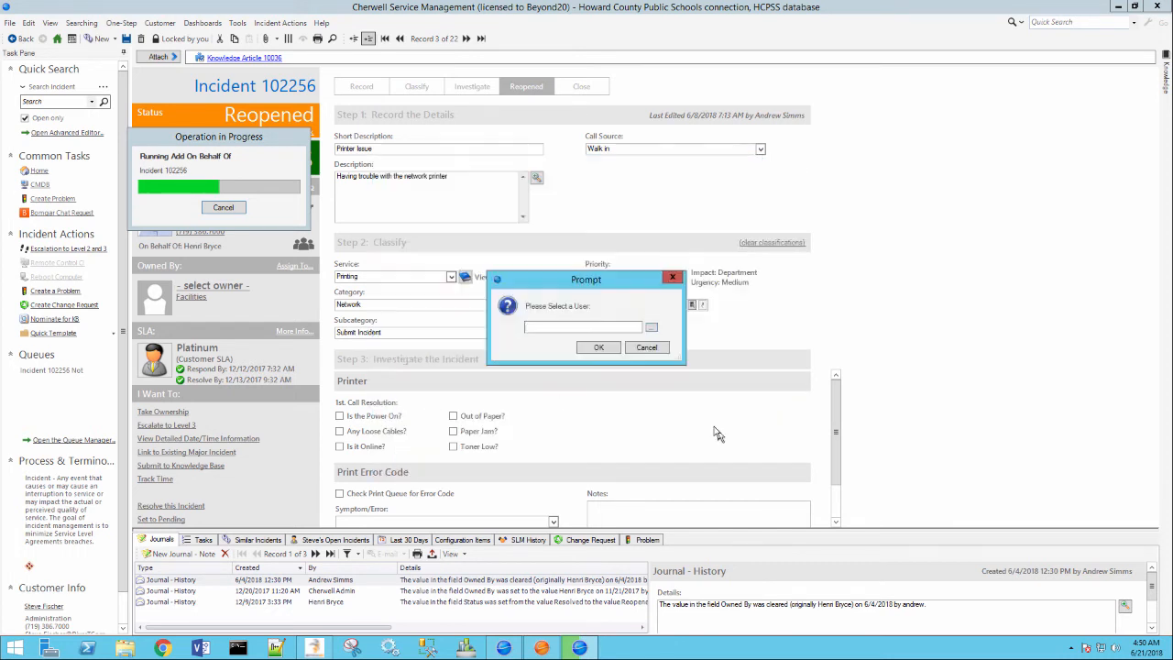
click(598, 349)
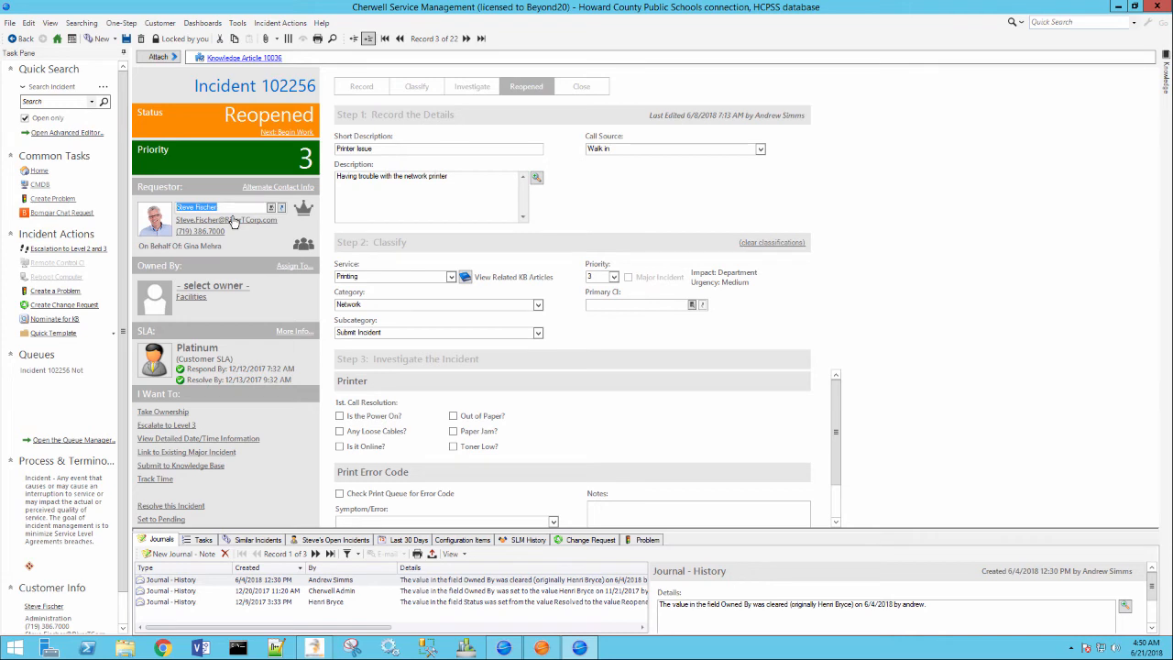
click(230, 209)
click(70, 103)
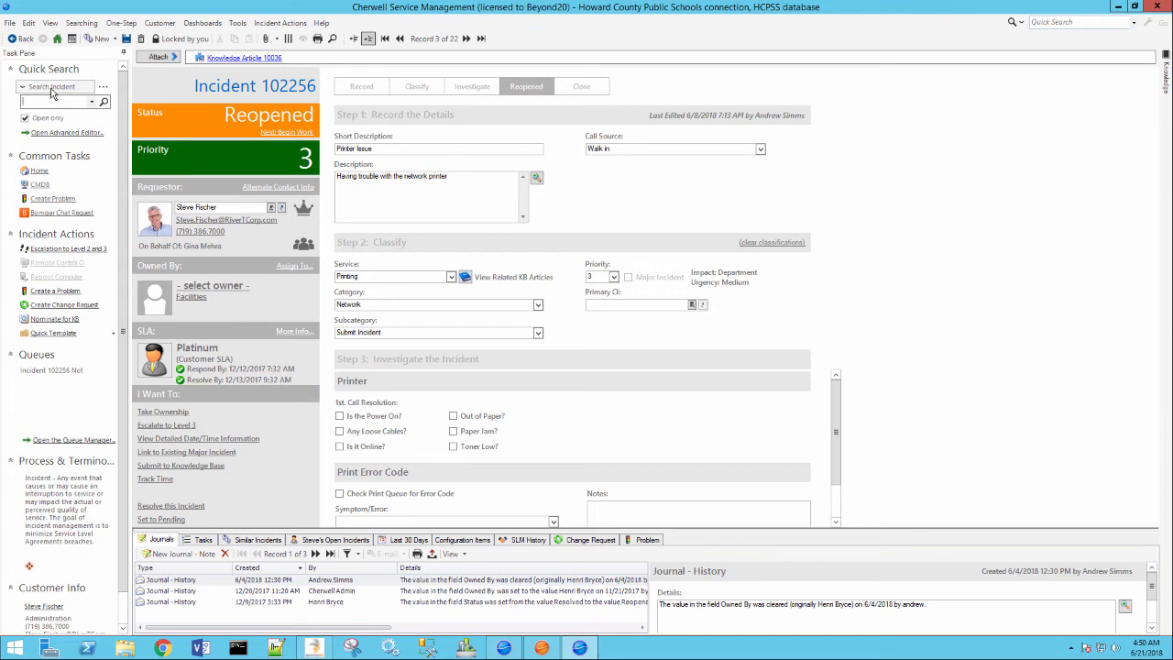
Step: Quick-search Customers by partial surname; the incident save fails because Owned By is empty
click(53, 87)
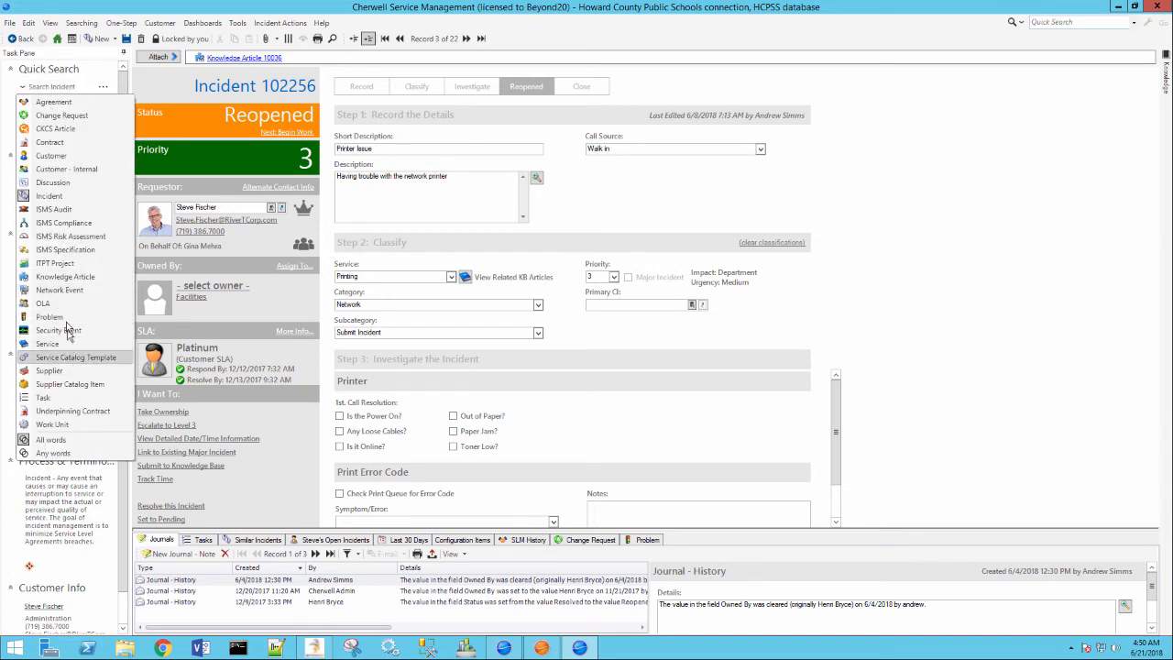
click(52, 155)
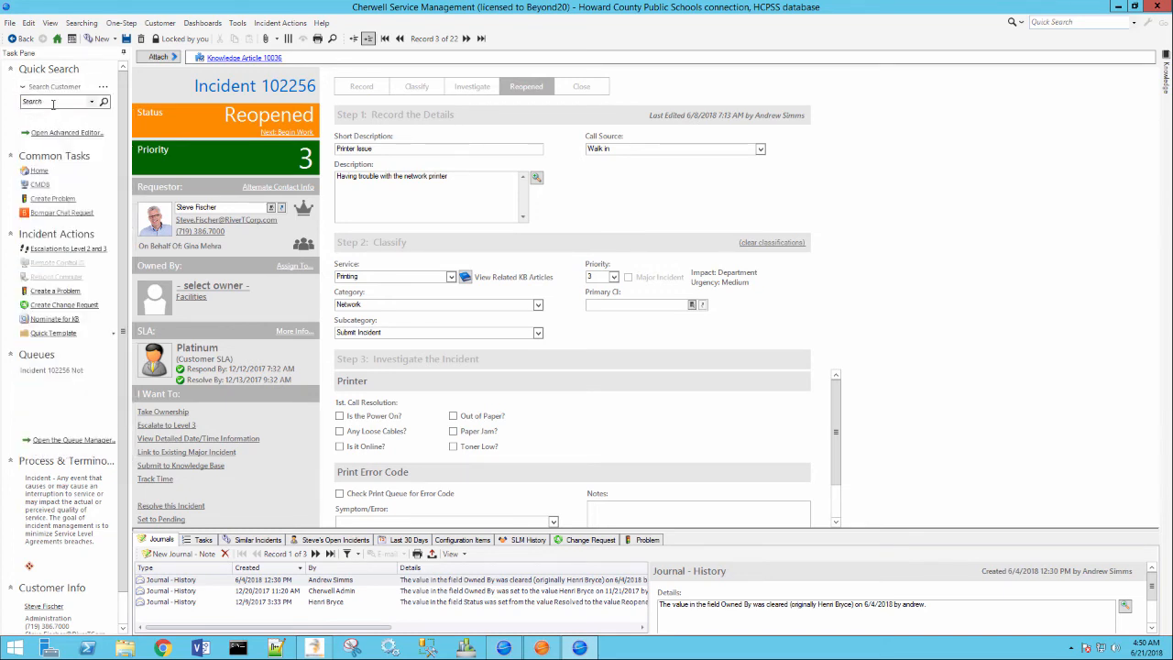
text(bryce)
click(103, 102)
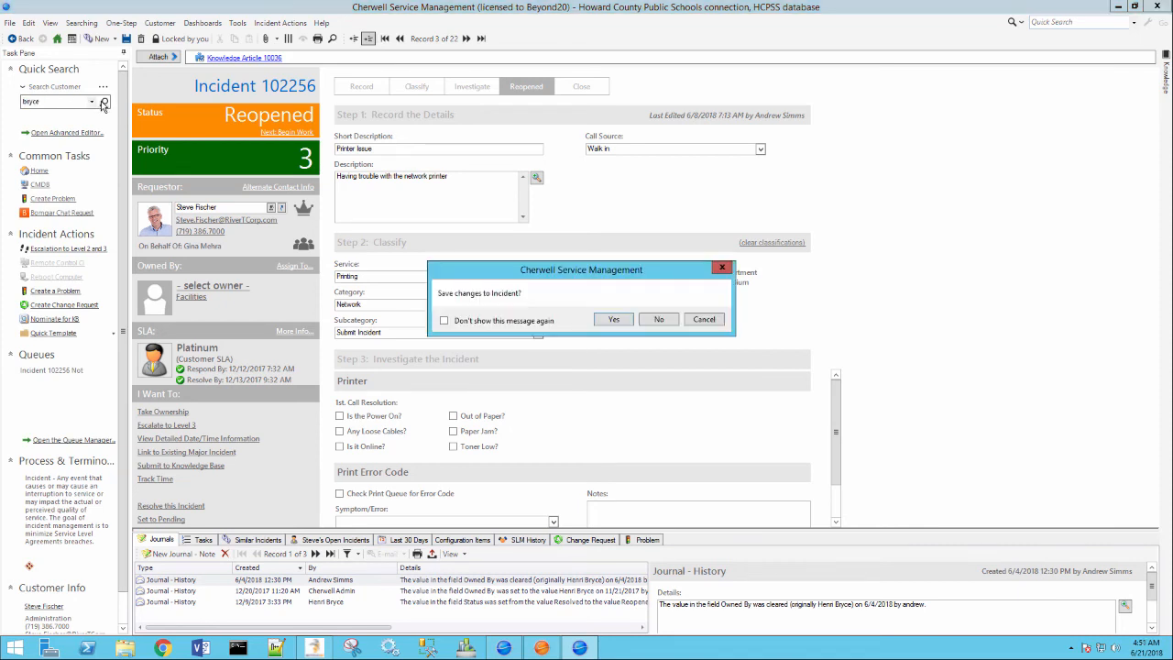
click(613, 320)
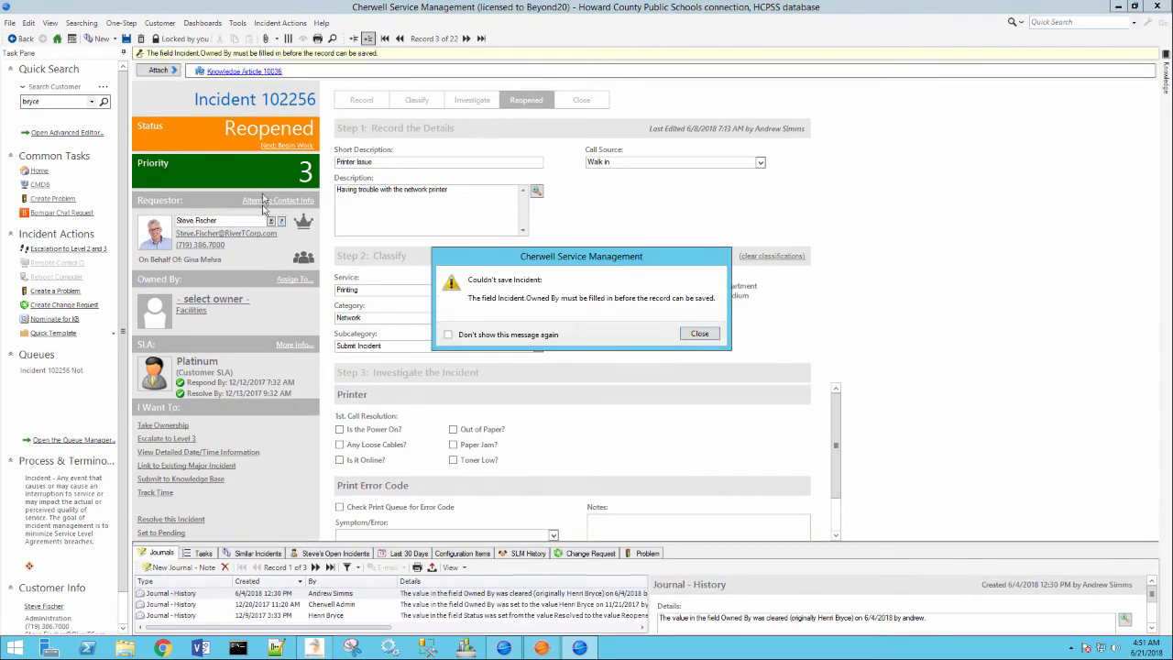
click(704, 336)
click(103, 102)
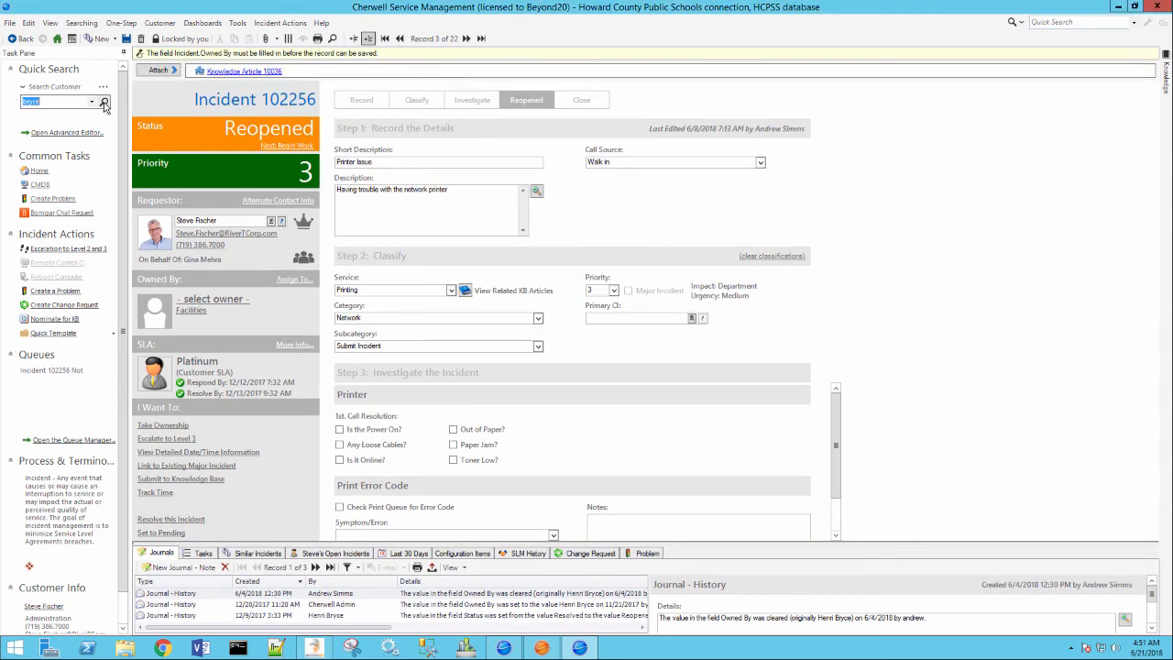
Step: Discard the incident changes and open the matching Employee record from the customer search
click(656, 319)
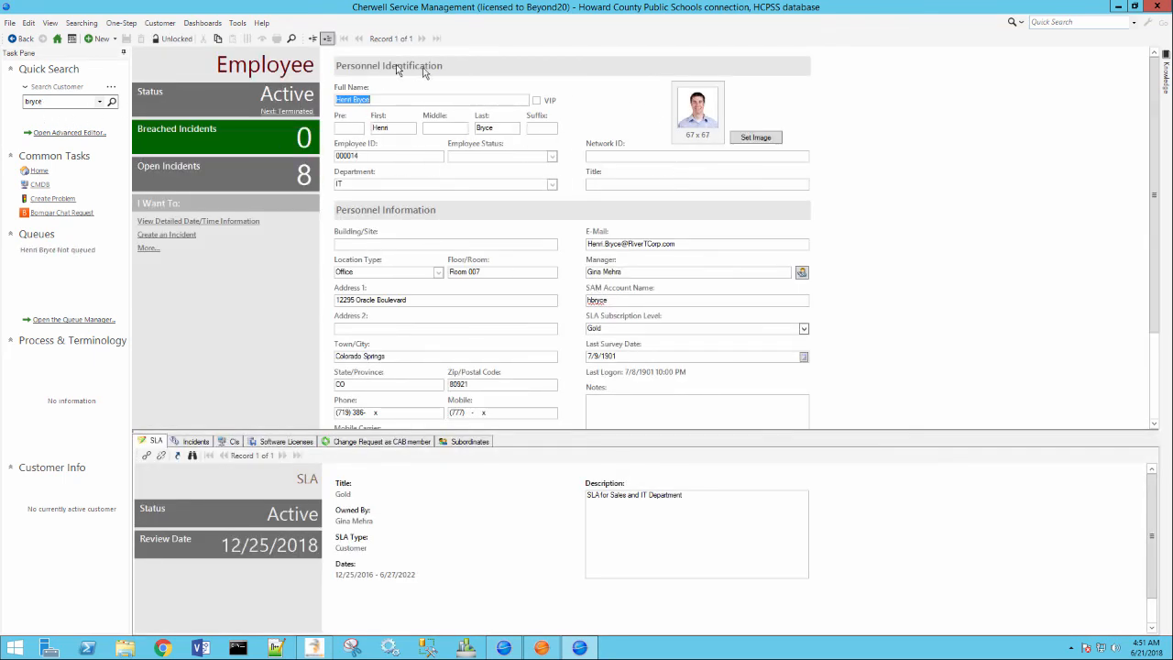
click(495, 128)
double_click(490, 128)
double_click(362, 99)
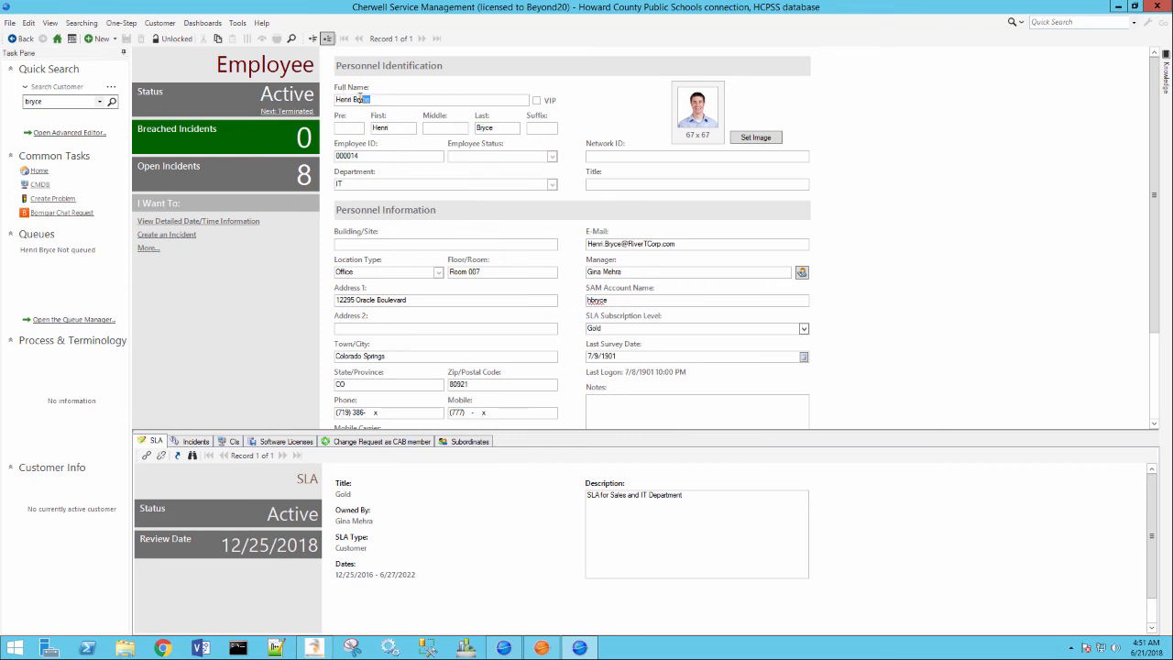